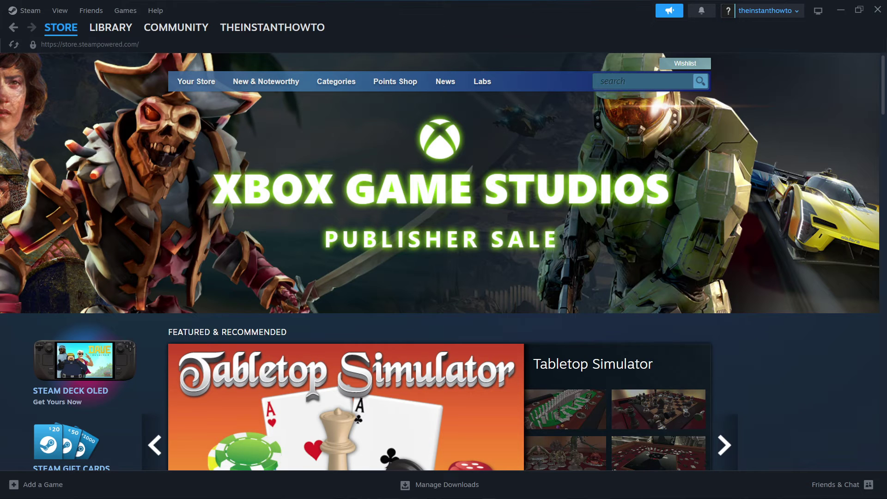
# Open the official Steam site from the search results and reach its Install Steam download page
pyautogui.moveTo(388, 62); pyautogui.dragTo(286, 22)
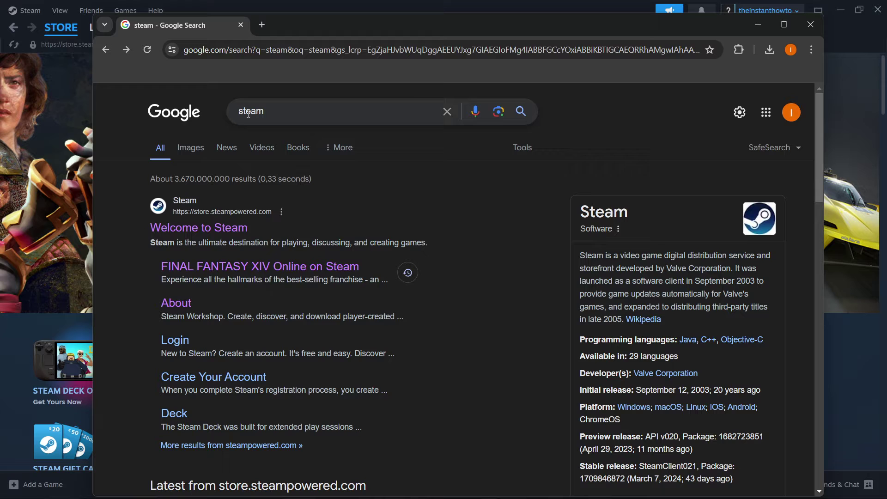
pyautogui.click(193, 229)
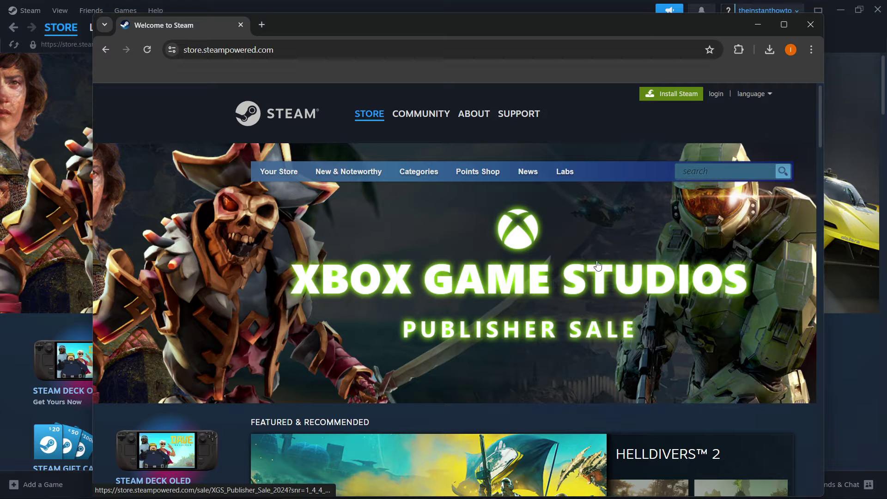
pyautogui.click(686, 95)
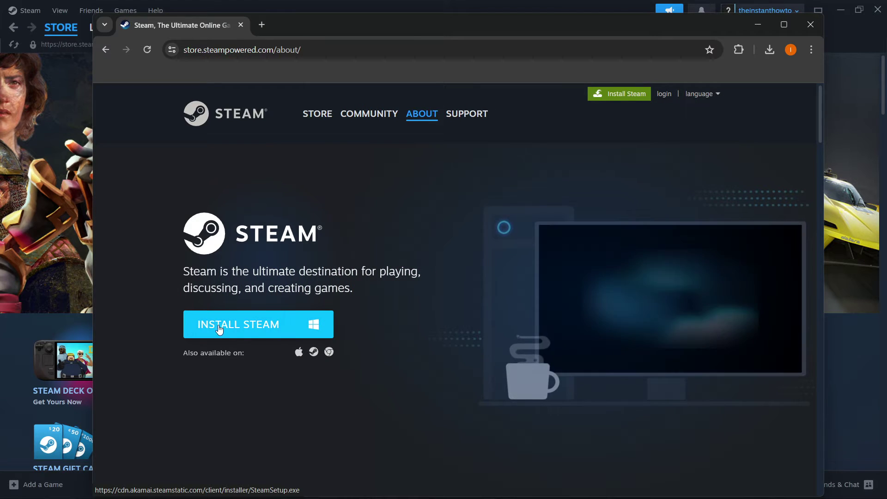
# Download SteamSetup.exe and advance Steam Setup past the welcome and English language pages
pyautogui.click(286, 333)
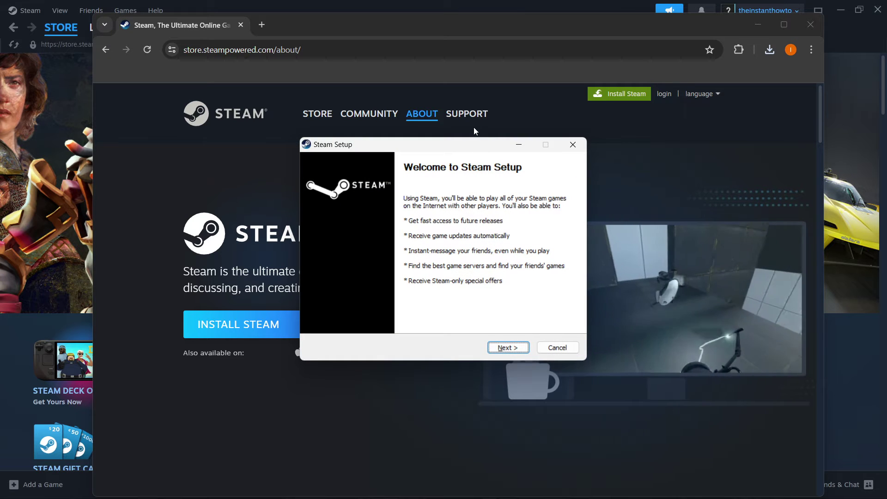
pyautogui.moveTo(472, 152); pyautogui.dragTo(468, 120)
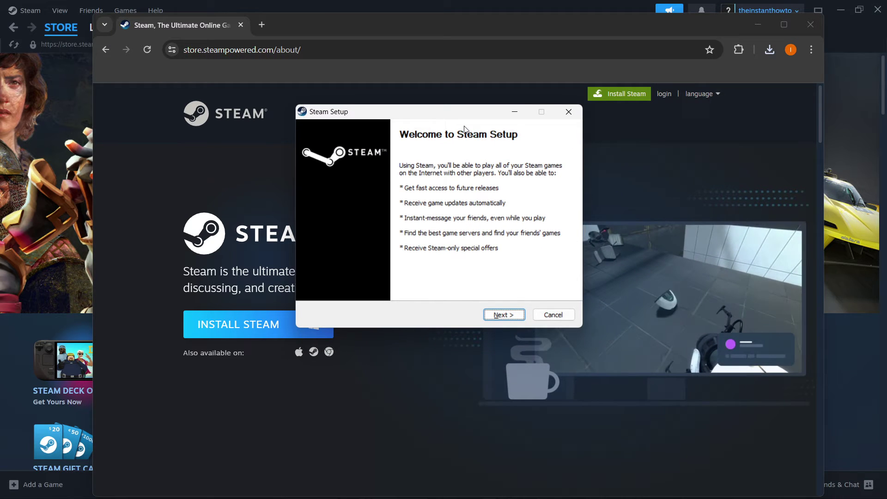
pyautogui.click(501, 315)
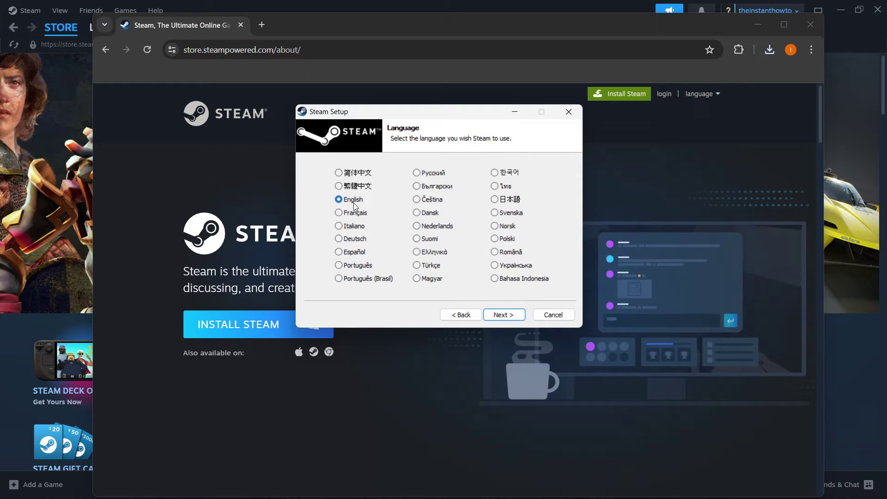
pyautogui.click(507, 318)
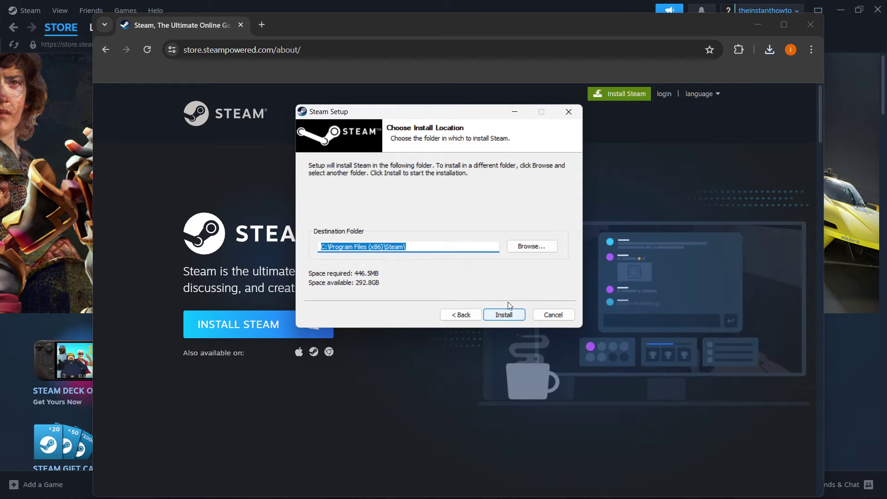
# Select the destination folder path, then close Steam Setup without installing
pyautogui.click(451, 246)
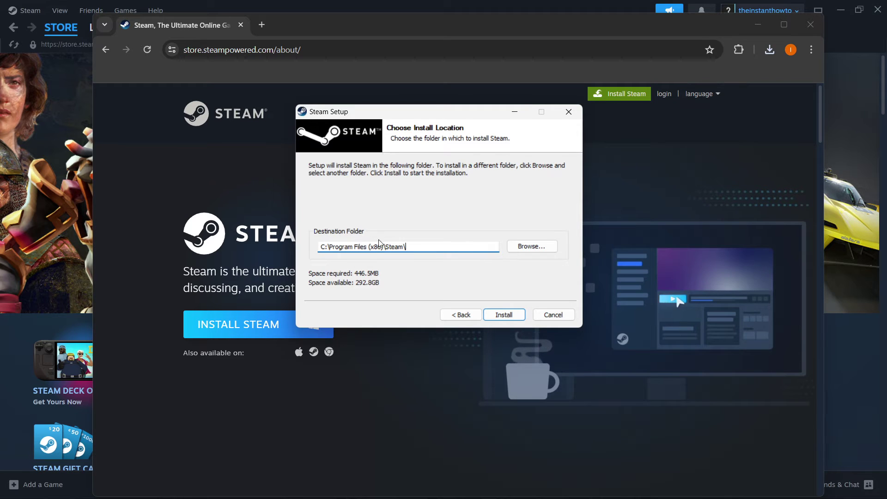
pyautogui.moveTo(408, 247); pyautogui.dragTo(321, 247)
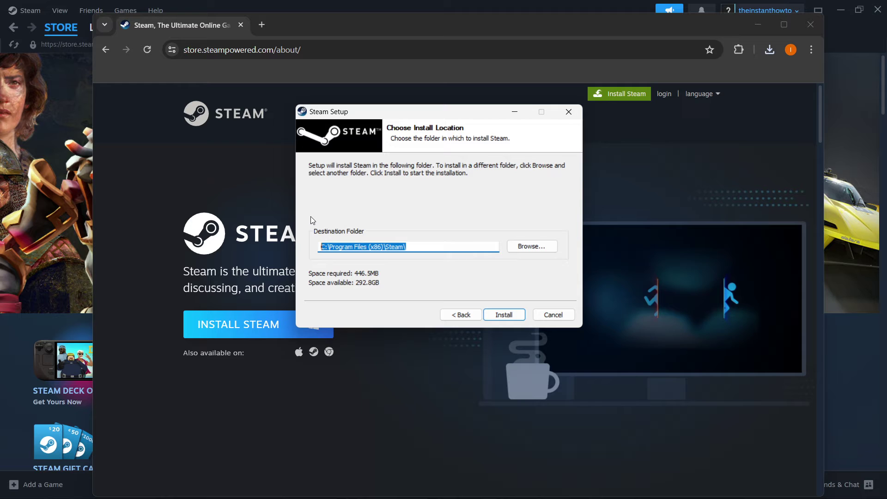
pyautogui.click(445, 246)
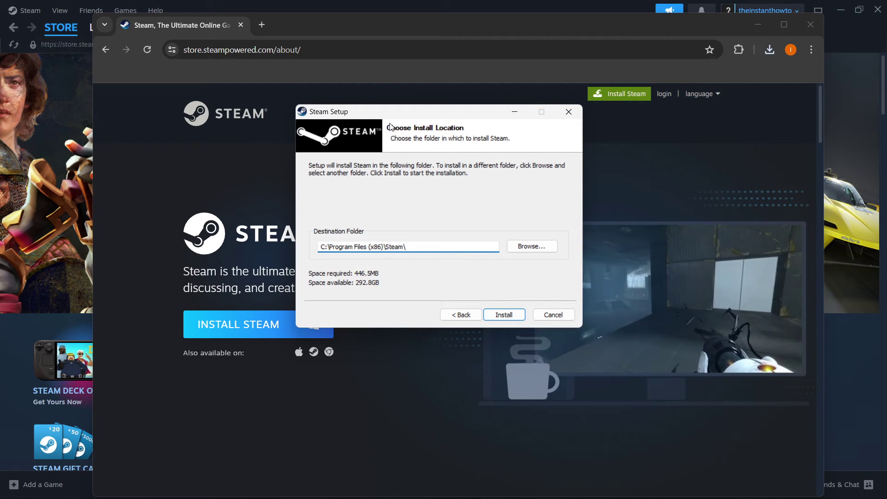
pyautogui.click(570, 112)
# Close Chrome to reveal the Steam client and reload the Store front page
pyautogui.click(154, 24)
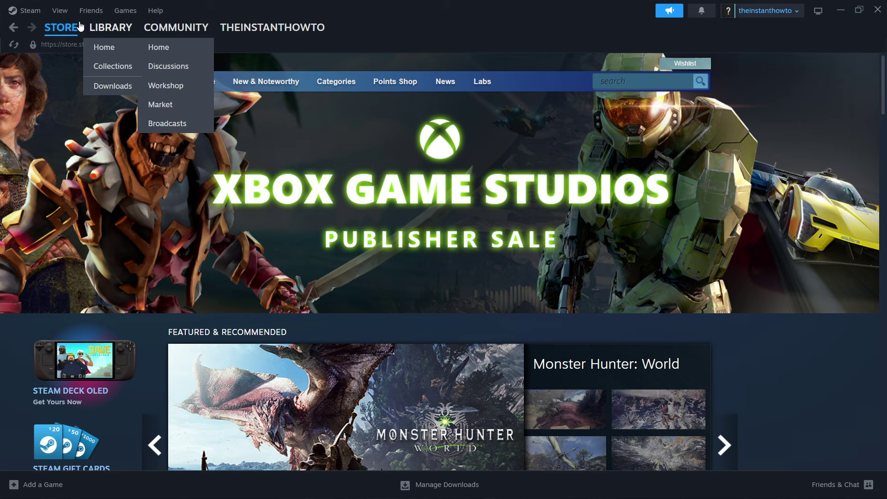
pyautogui.click(61, 29)
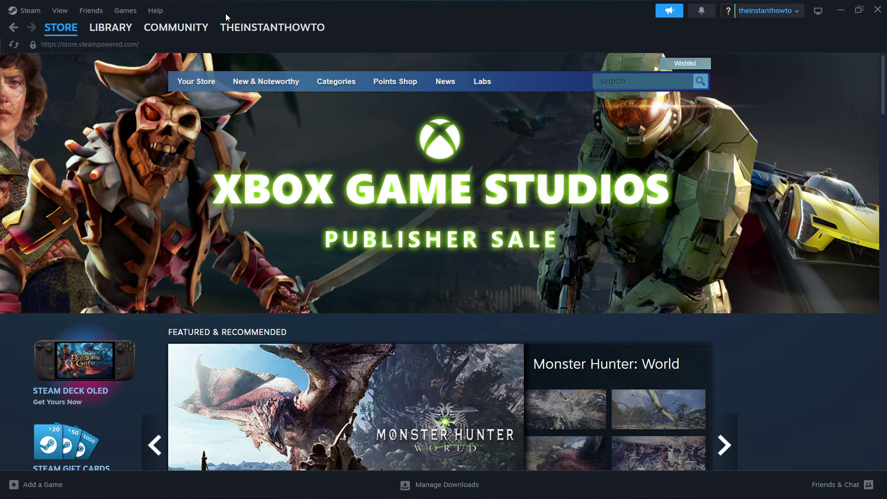
# Search the store for 'the last of us' with unfiltered results, toggling Hide ignored items
pyautogui.click(658, 82)
pyautogui.write('st of us')
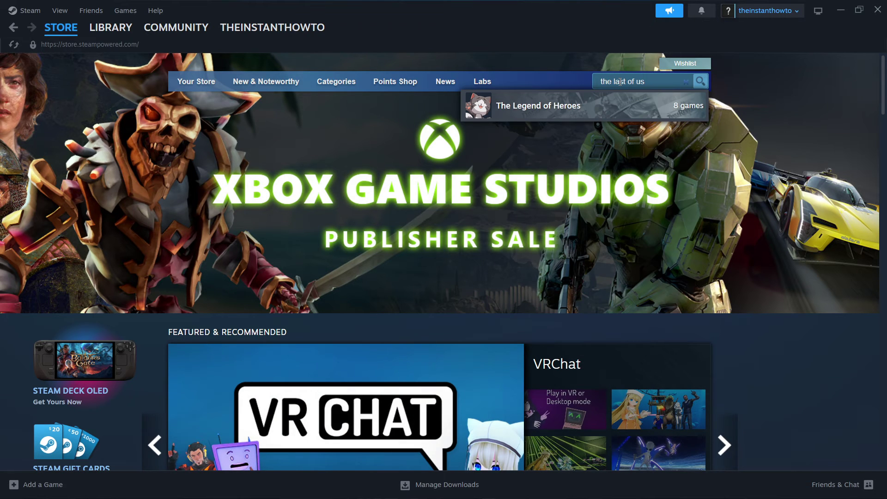
pyautogui.press('Return')
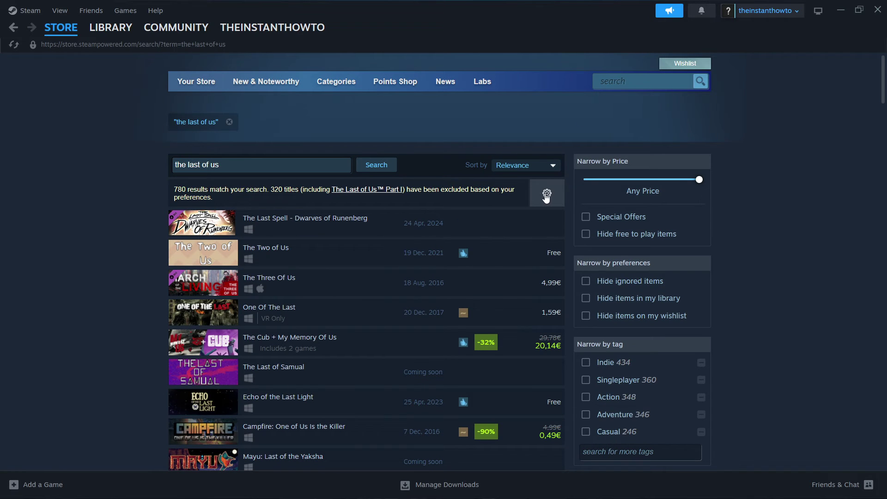
pyautogui.click(548, 196)
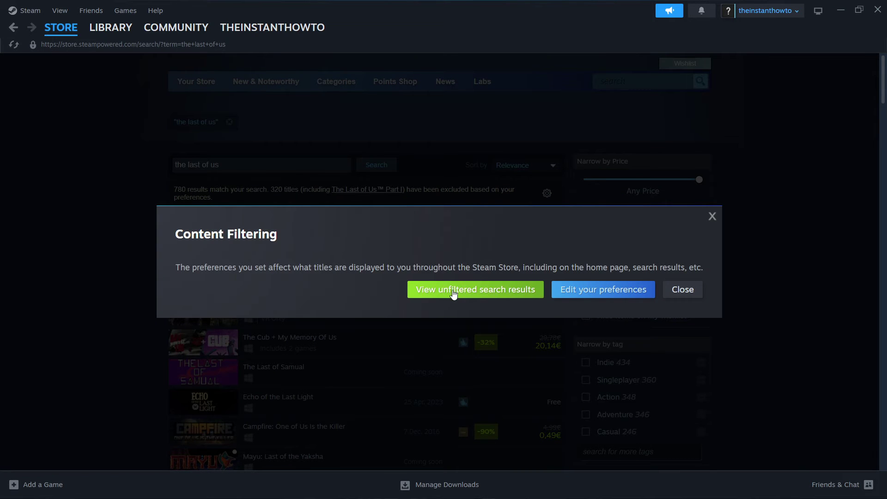
pyautogui.click(475, 292)
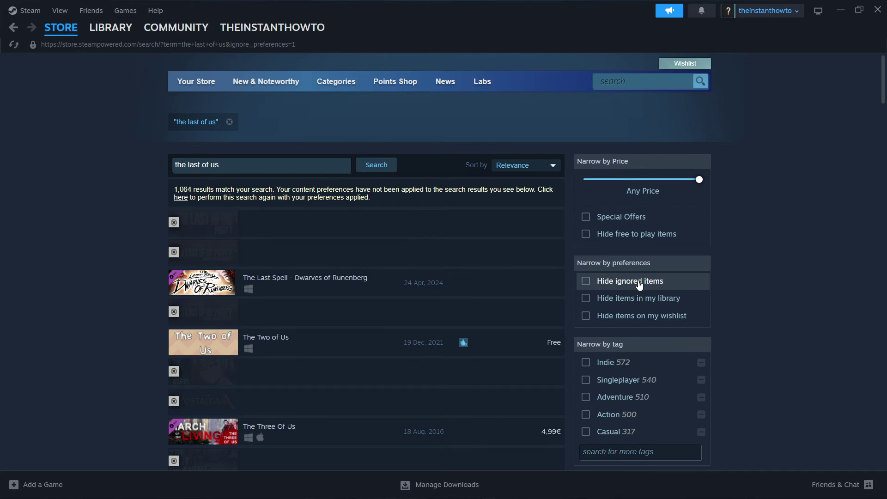
pyautogui.click(651, 280)
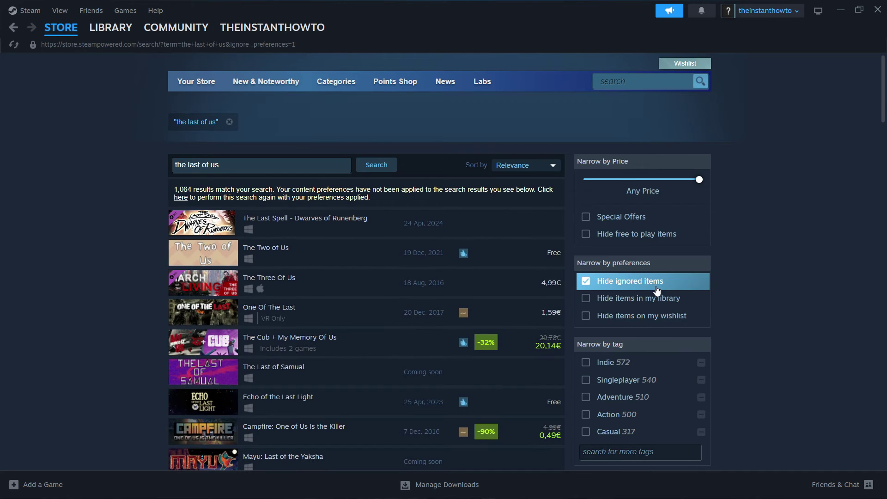
pyautogui.click(602, 286)
pyautogui.moveTo(366, 222)
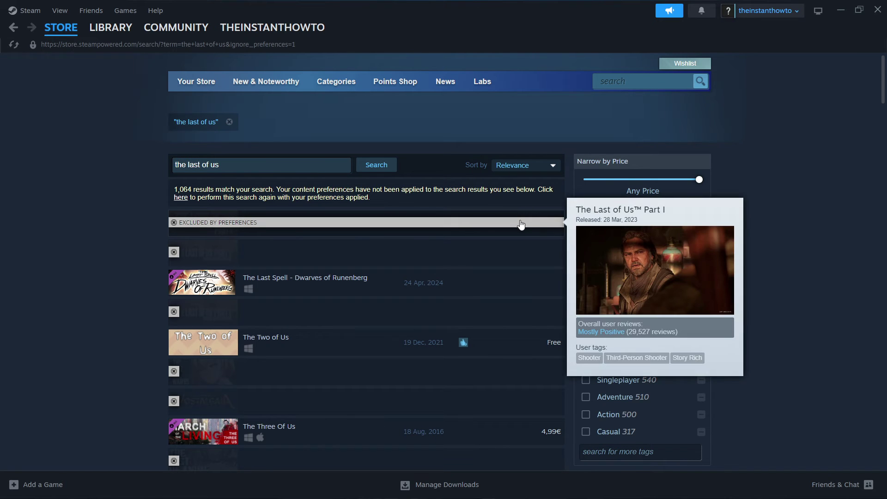
# Open The Last of Us Part I store page and add it to the cart (59,99€)
pyautogui.click(521, 224)
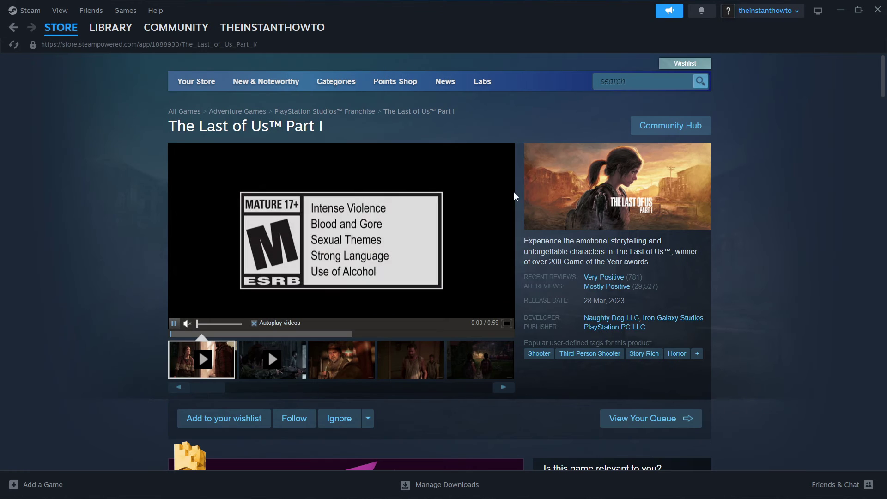
pyautogui.scroll(-4, 222, 230)
pyautogui.scroll(-3, 175, 240)
pyautogui.scroll(-2, 172, 241)
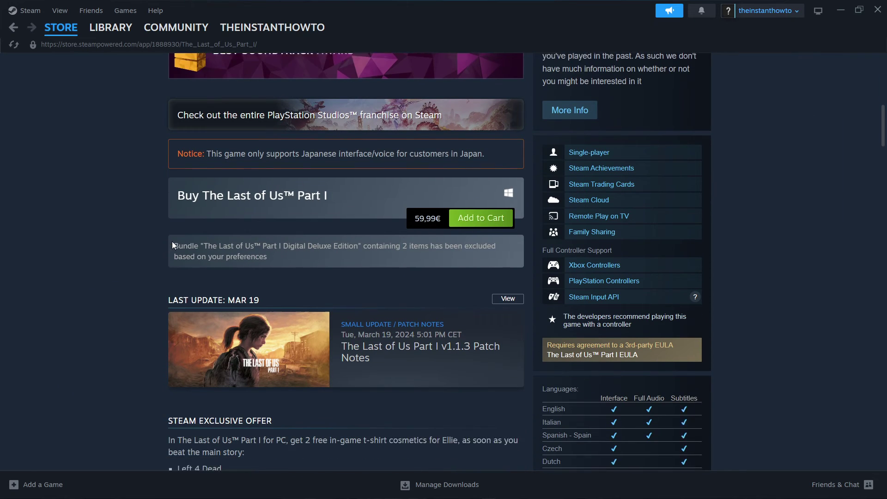
pyautogui.moveTo(173, 185); pyautogui.dragTo(327, 186)
pyautogui.click(392, 188)
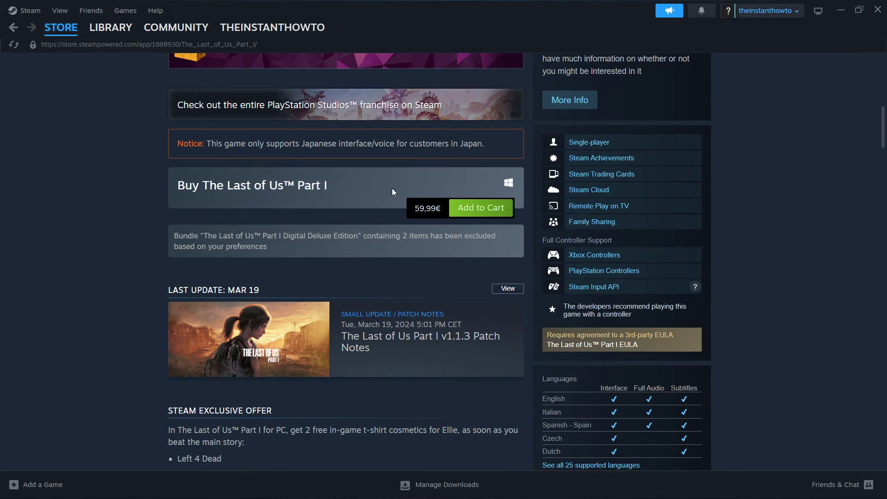
pyautogui.click(469, 207)
# View the cart, keep the purchase For my account, and continue to payment
pyautogui.click(557, 325)
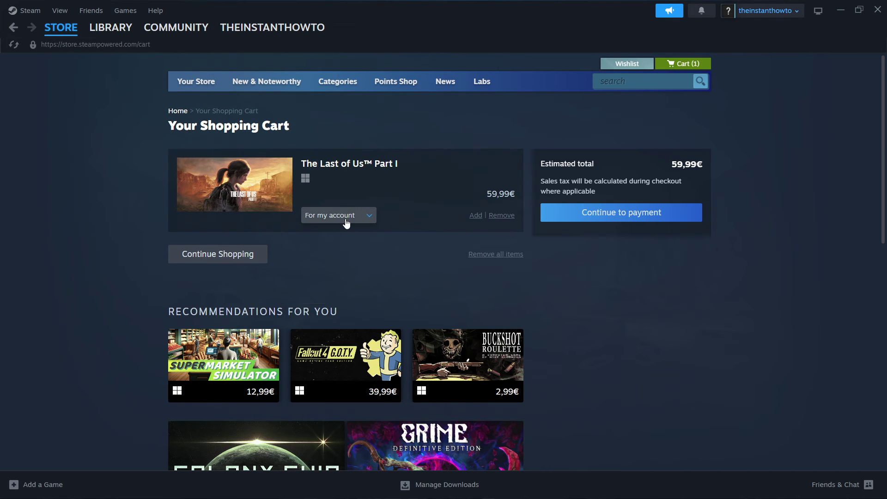
pyautogui.click(347, 216)
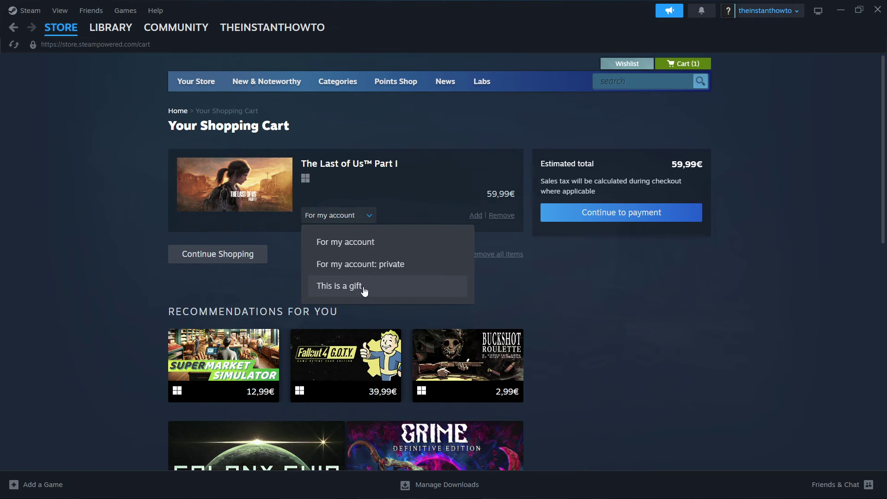
pyautogui.click(367, 243)
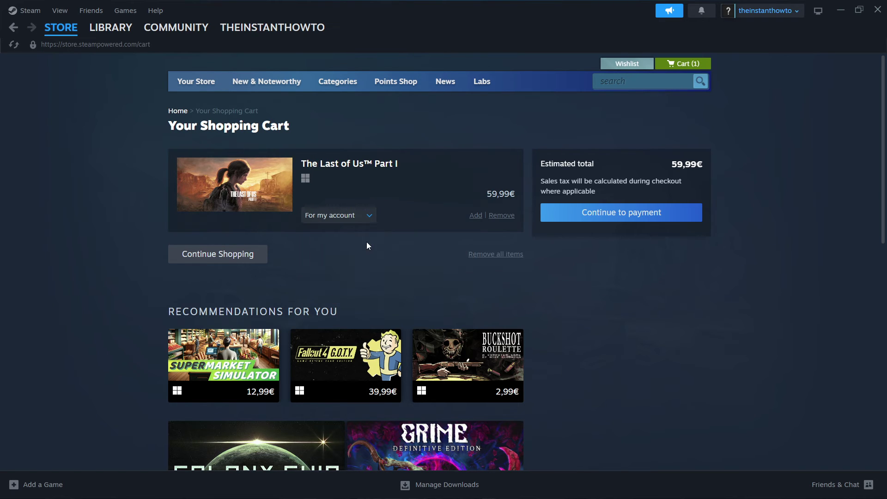
pyautogui.click(624, 213)
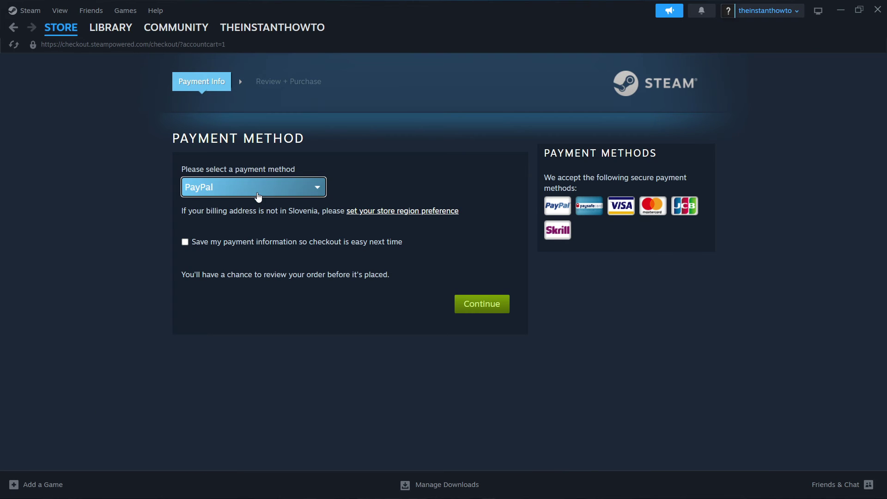
# Select PayPal from the checkout payment method dropdown
pyautogui.click(277, 187)
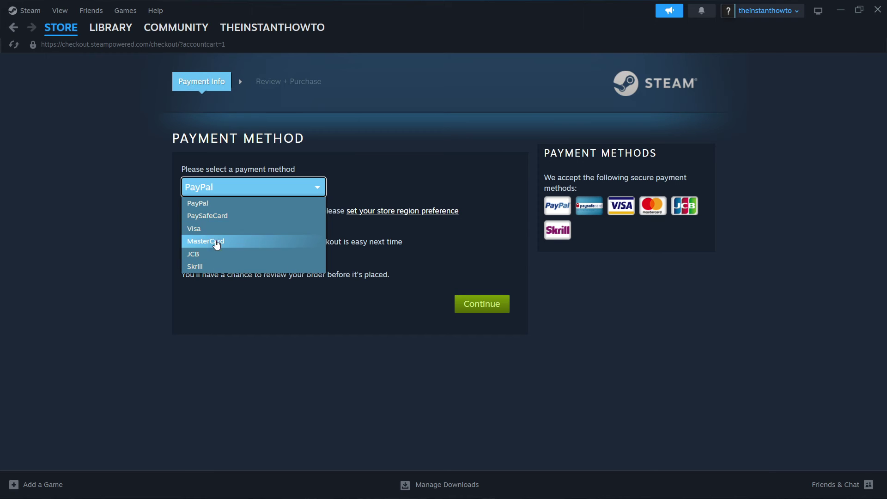
pyautogui.click(217, 206)
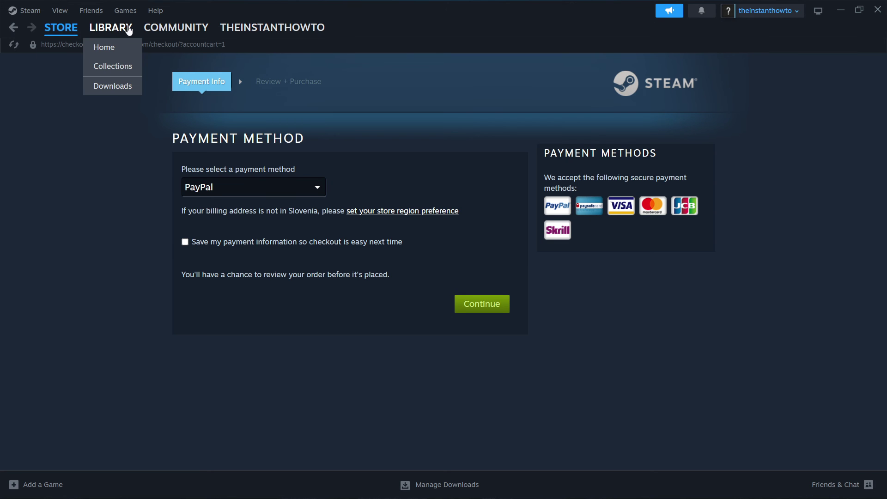
pyautogui.click(114, 27)
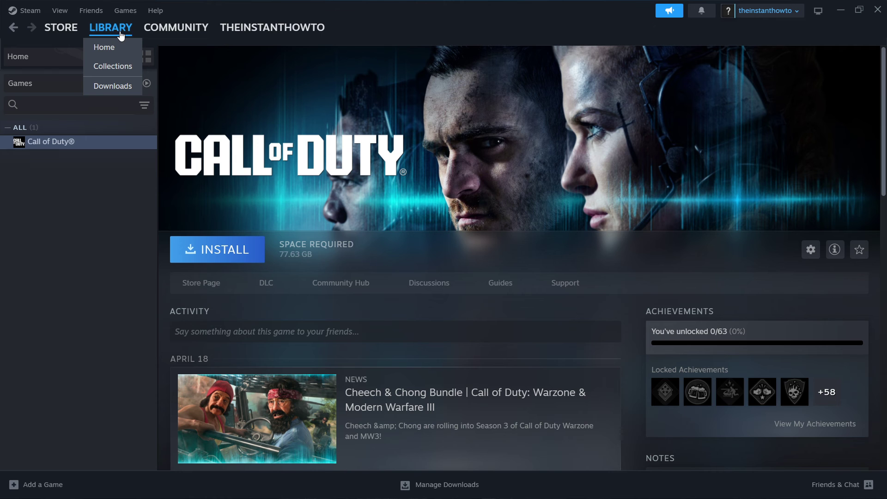
pyautogui.click(38, 85)
pyautogui.click(33, 85)
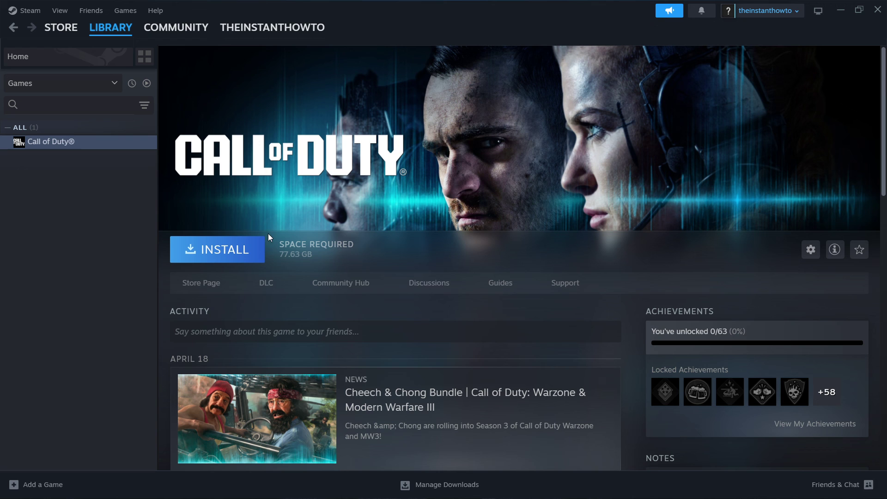
pyautogui.click(246, 260)
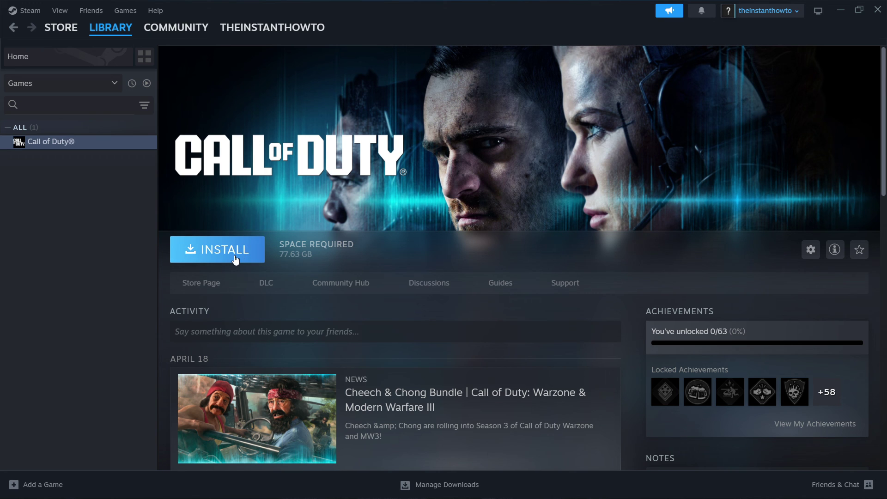